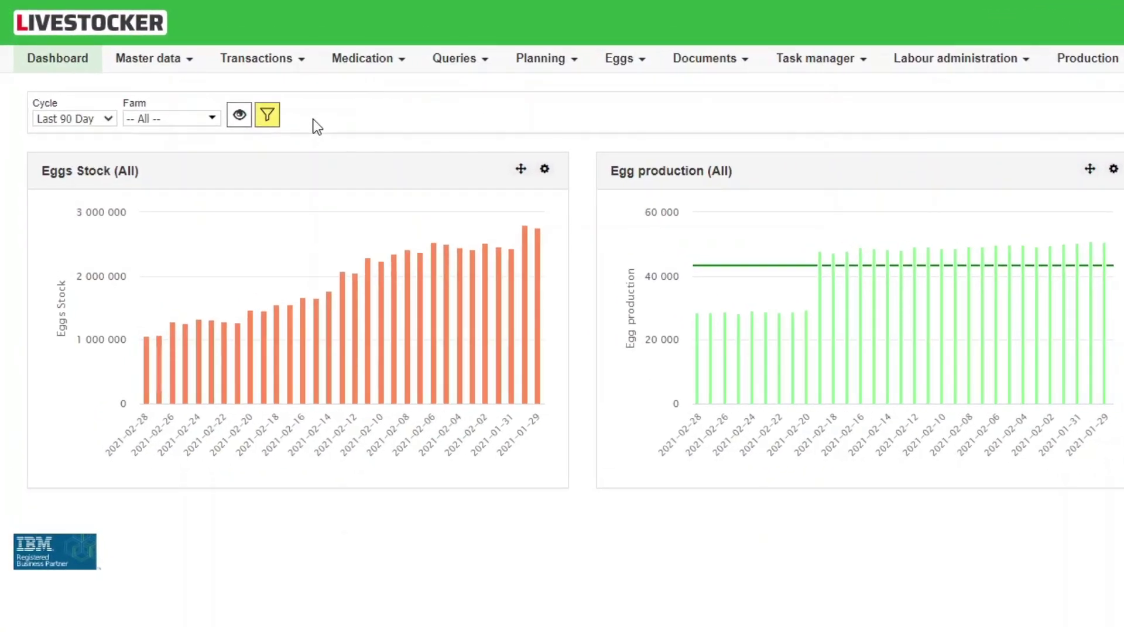
Go to Master data > Genetics indicators > Body weight tables to list the existing tables.
{"action": "left_click", "coordinate": [150, 59]}
{"action": "mouse_move", "coordinate": [162, 136]}
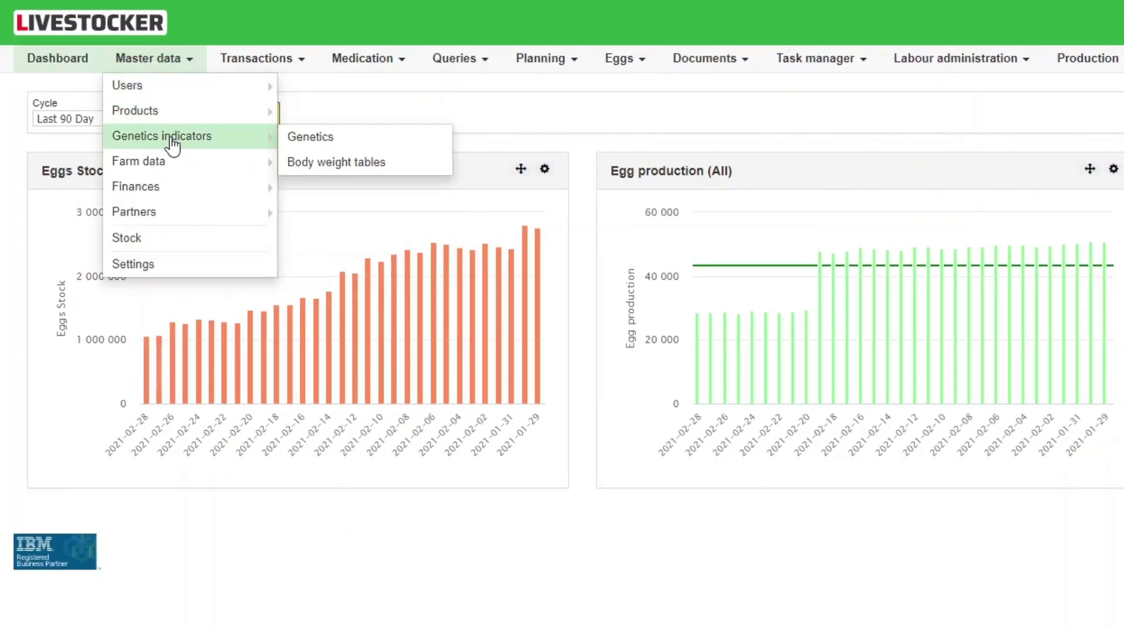
{"action": "left_click", "coordinate": [427, 167]}
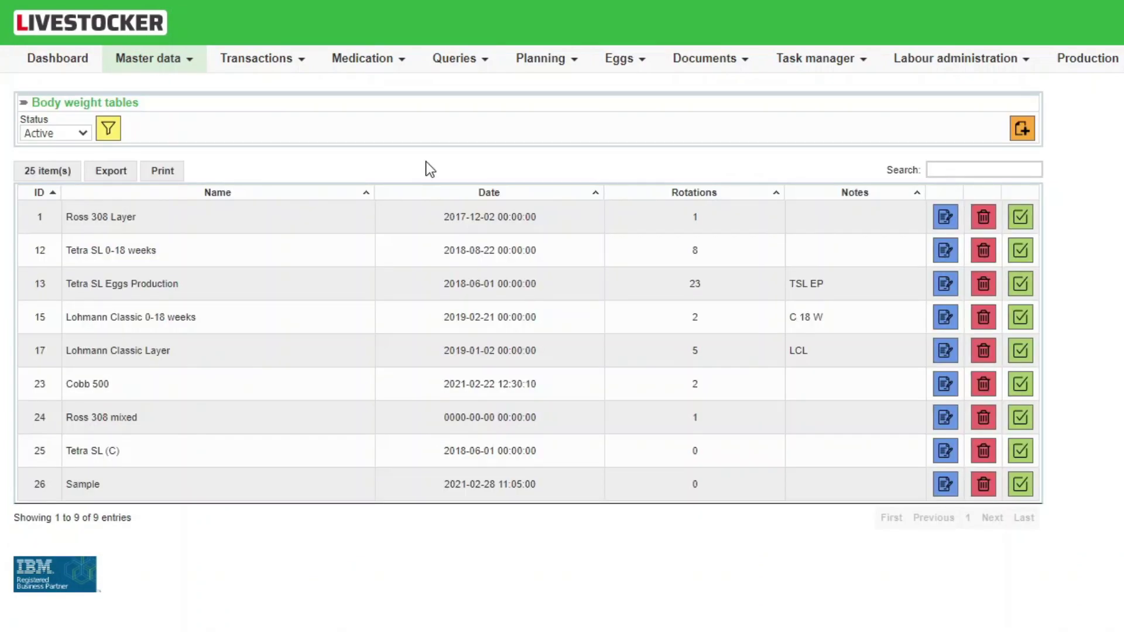
{"action": "left_click", "coordinate": [80, 134]}
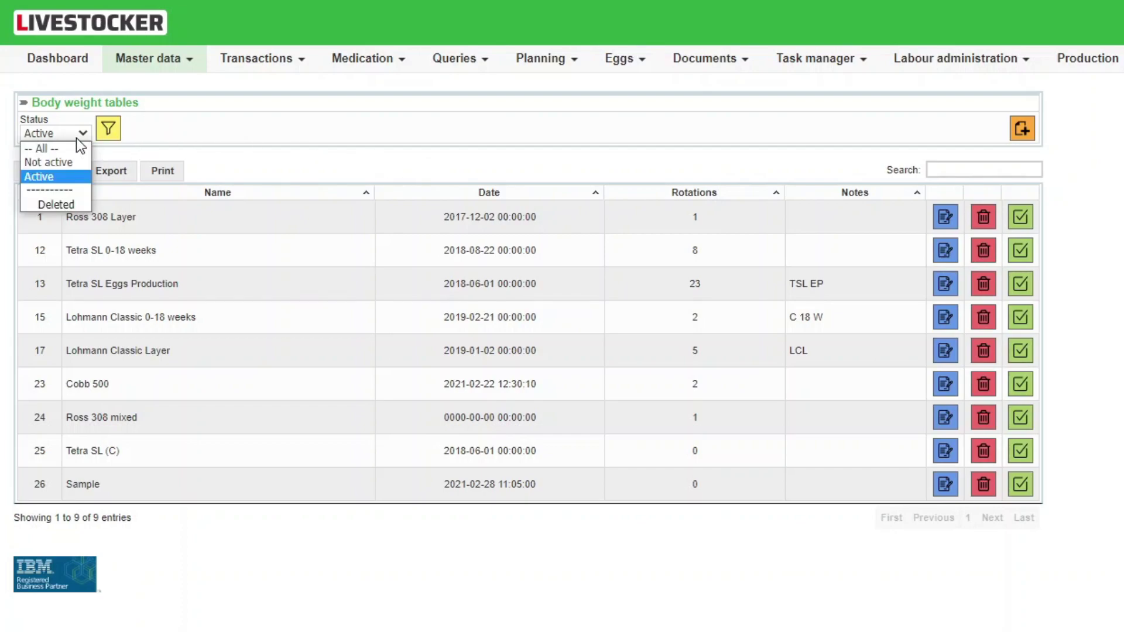
{"action": "left_click", "coordinate": [76, 138]}
{"action": "left_click", "coordinate": [135, 142]}
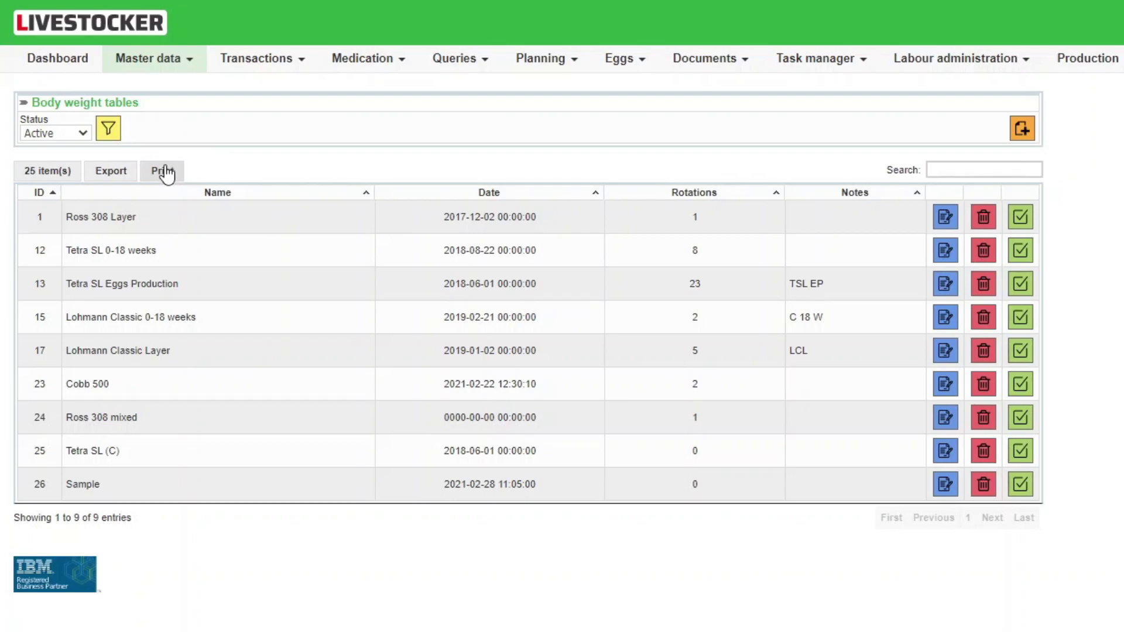
{"action": "left_click", "coordinate": [125, 176]}
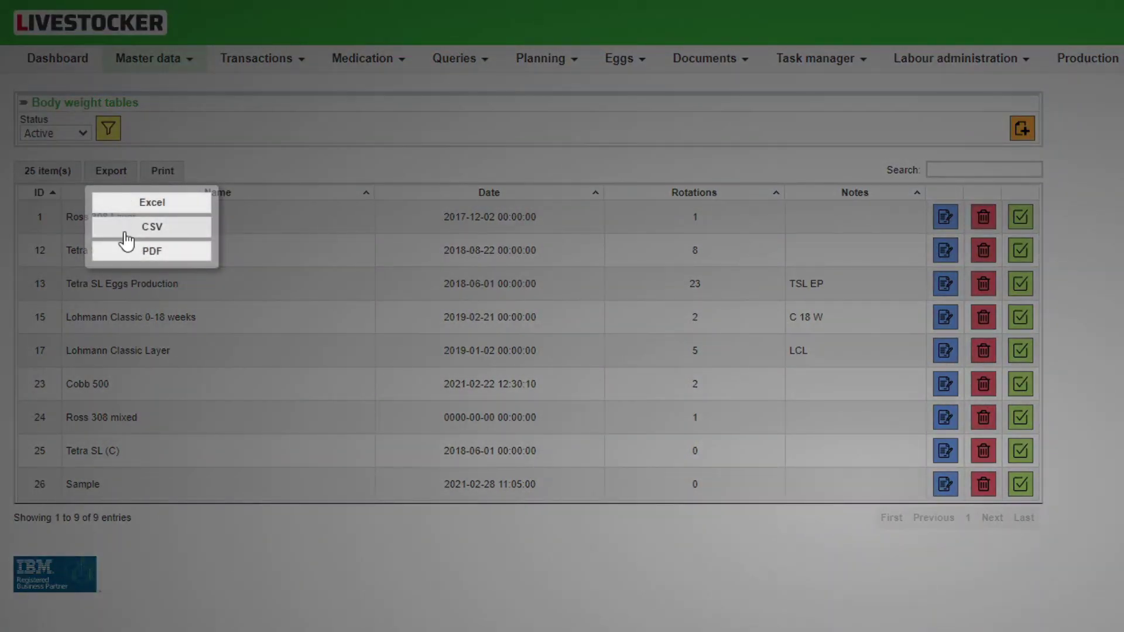
{"action": "left_click", "coordinate": [44, 171]}
{"action": "left_click", "coordinate": [46, 172]}
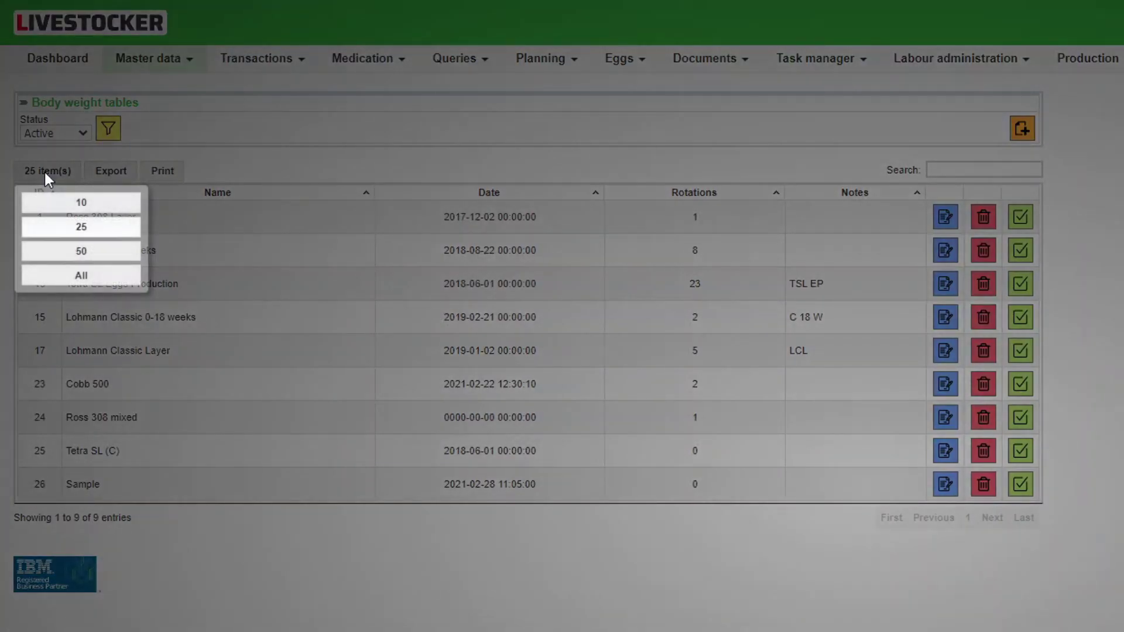
{"action": "left_click", "coordinate": [45, 174]}
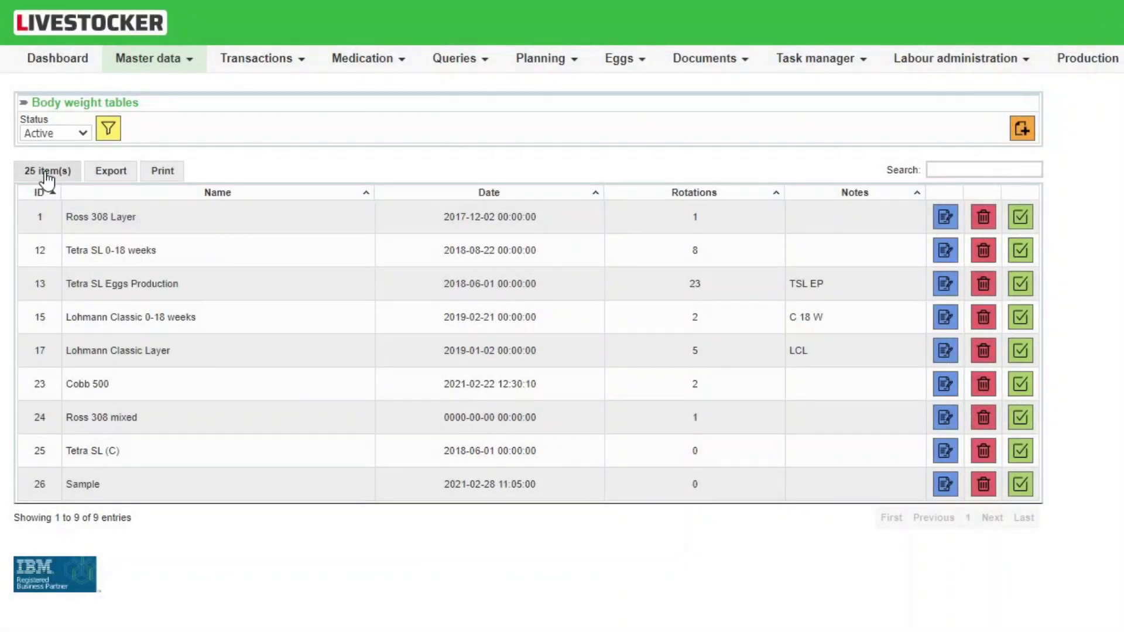
{"action": "left_click", "coordinate": [966, 170]}
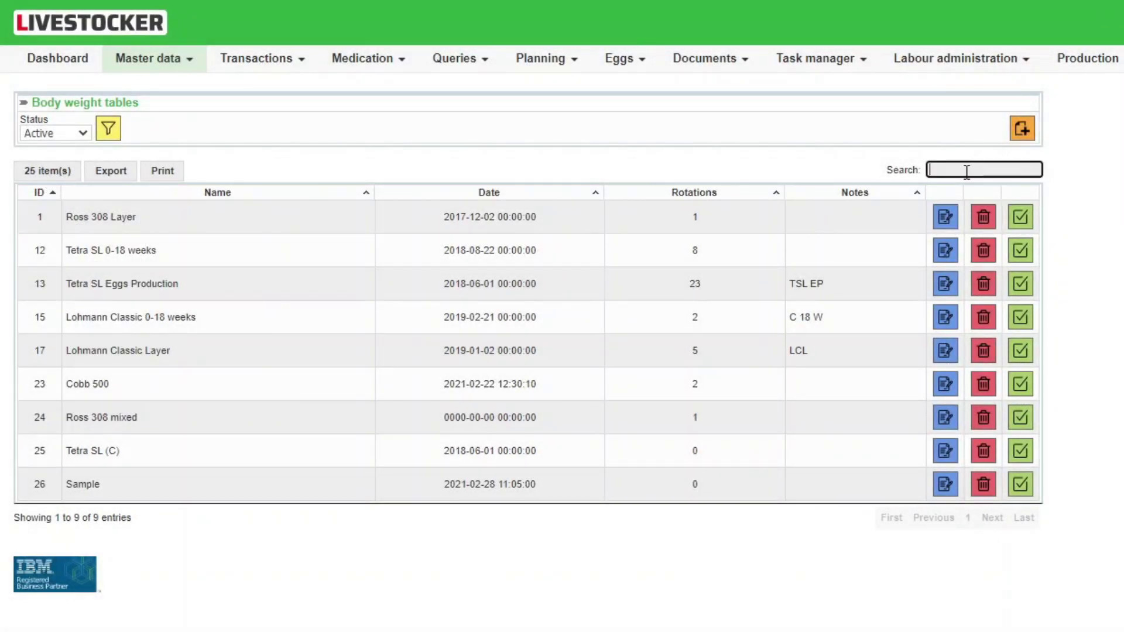
{"action": "type", "text": "Tet"}
{"action": "key", "text": "BackSpace"}
{"action": "key", "text": "BackSpace"}
{"action": "key", "text": "BackSpace"}
Create a new body weight table named 'Example' and save it.
{"action": "left_click", "coordinate": [1021, 130]}
{"action": "left_click", "coordinate": [576, 121]}
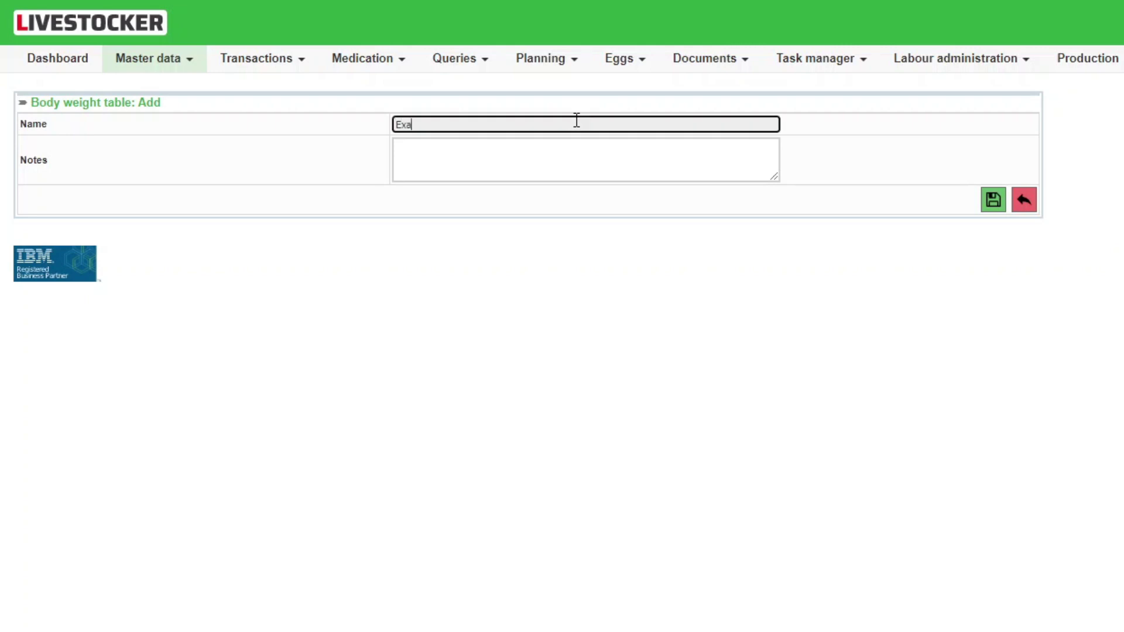
{"action": "type", "text": "Example"}
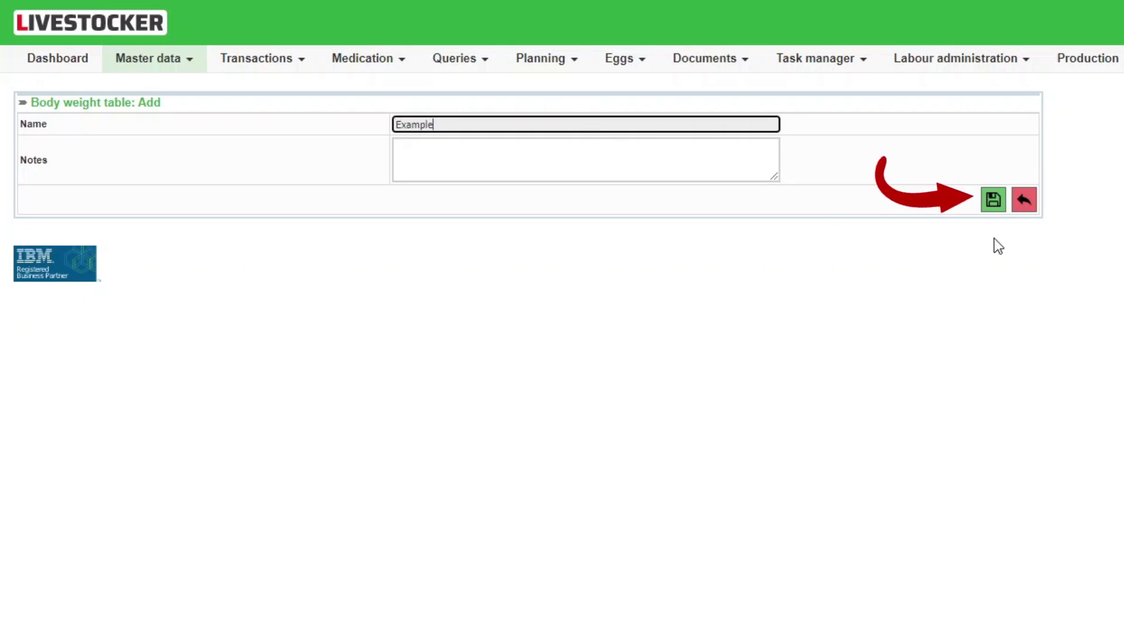
{"action": "left_click", "coordinate": [995, 213]}
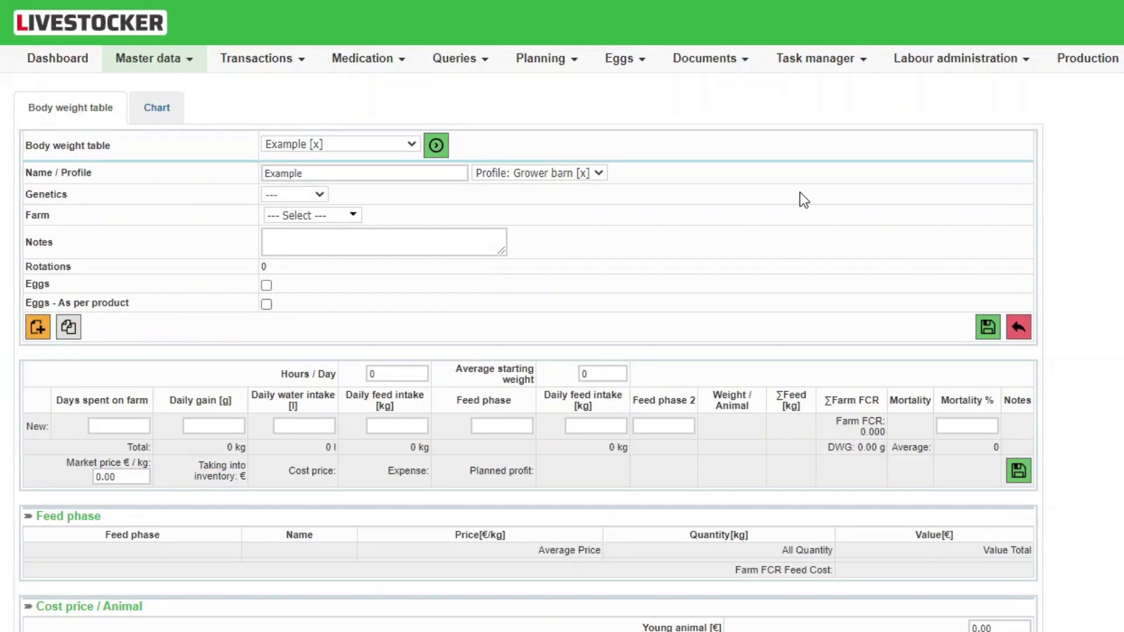
Set the Example table's genetics to Cobb 500 and hours per day to 16.
{"action": "left_click", "coordinate": [308, 195]}
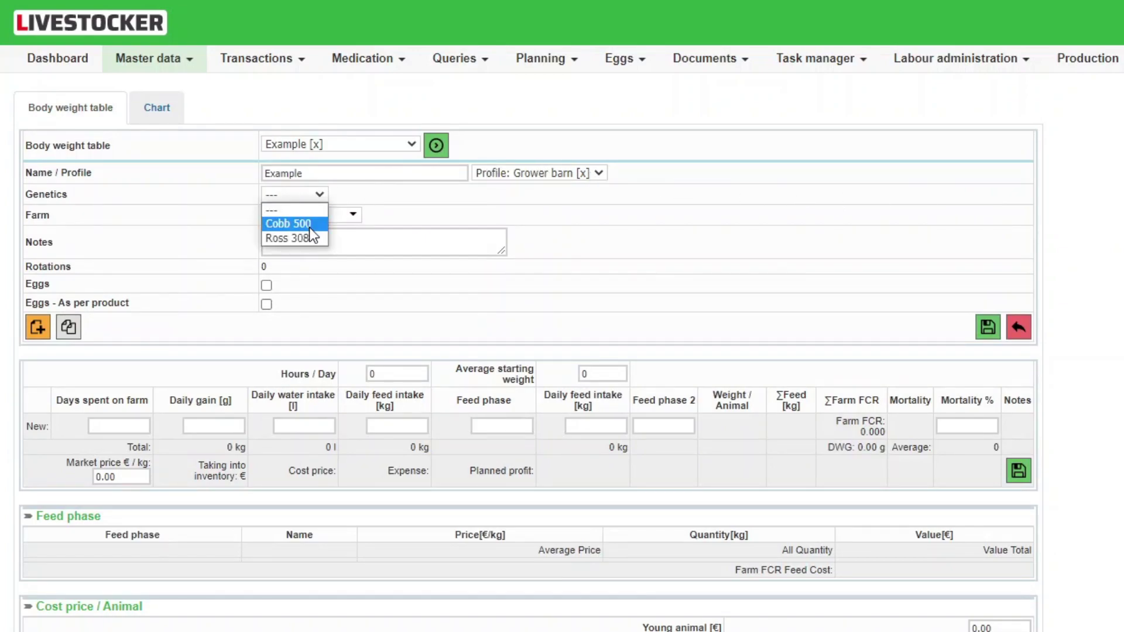
{"action": "left_click", "coordinate": [310, 225]}
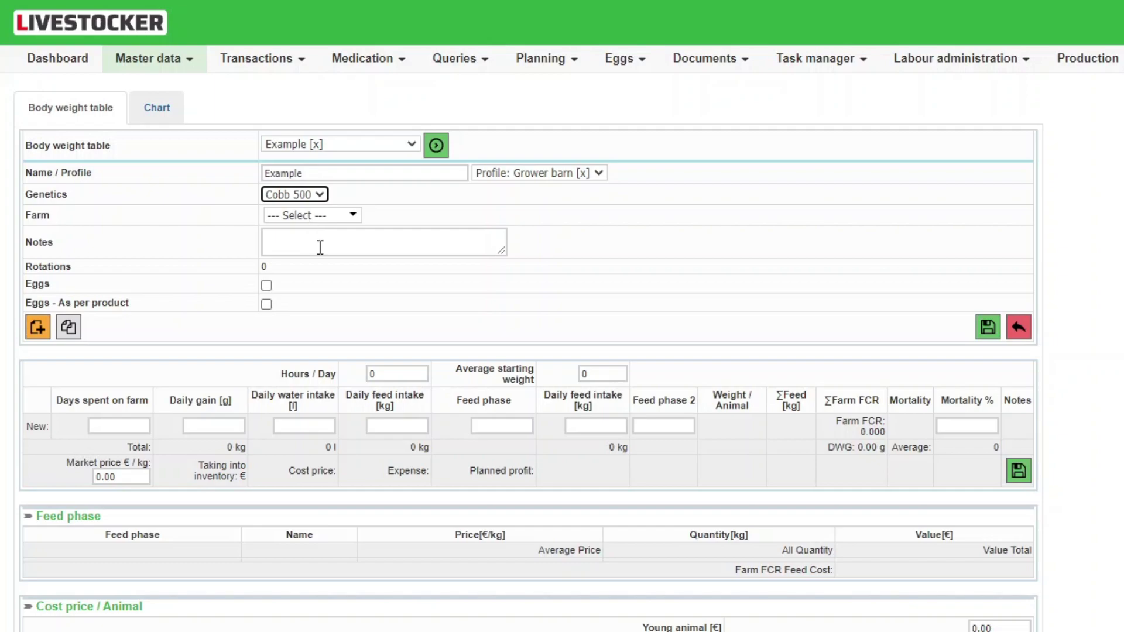
{"action": "left_click", "coordinate": [397, 370]}
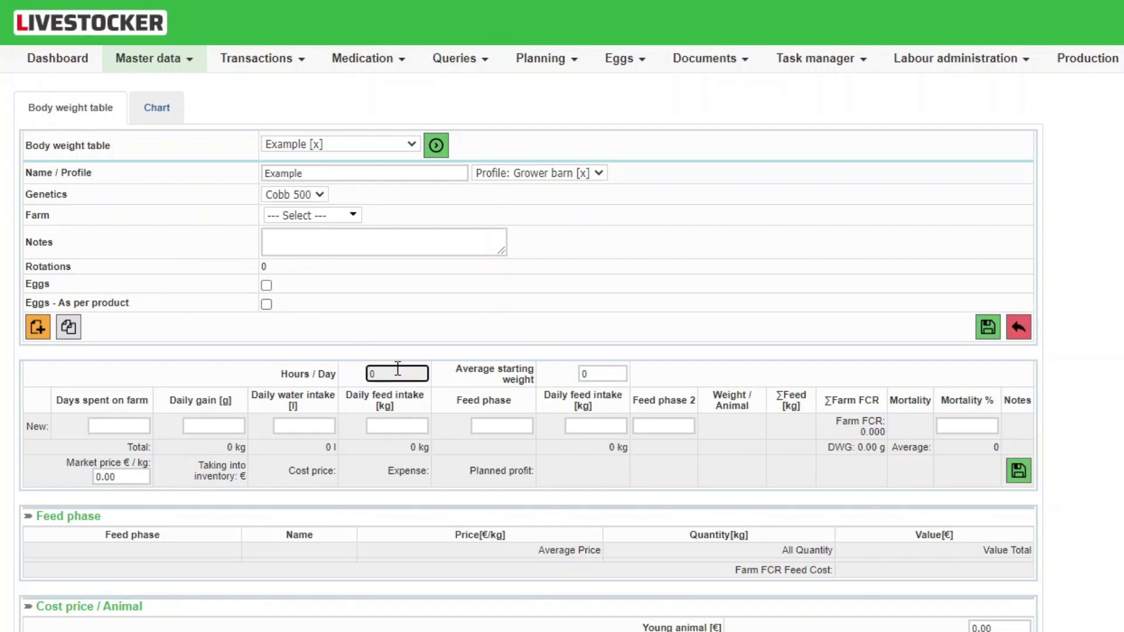
{"action": "key", "text": "BackSpace"}
{"action": "type", "text": "16"}
Enter 7 days on farm, 5 g daily gain and 0.870 kg daily feed in the new row.
{"action": "left_click", "coordinate": [122, 427]}
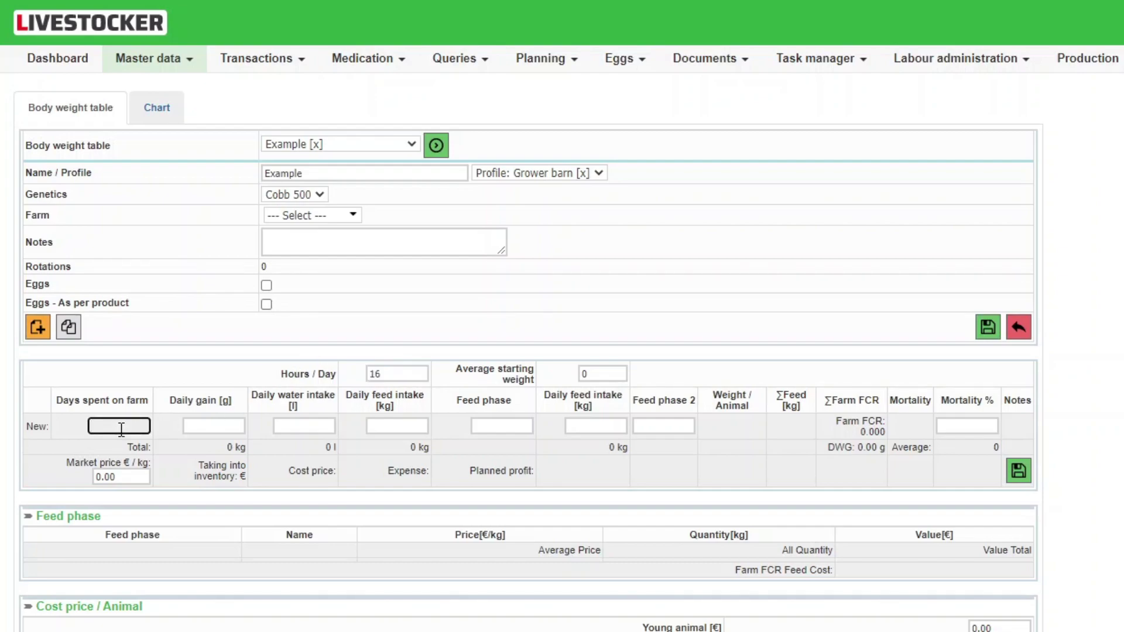
{"action": "type", "text": "7"}
{"action": "left_click", "coordinate": [218, 427]}
{"action": "type", "text": "5"}
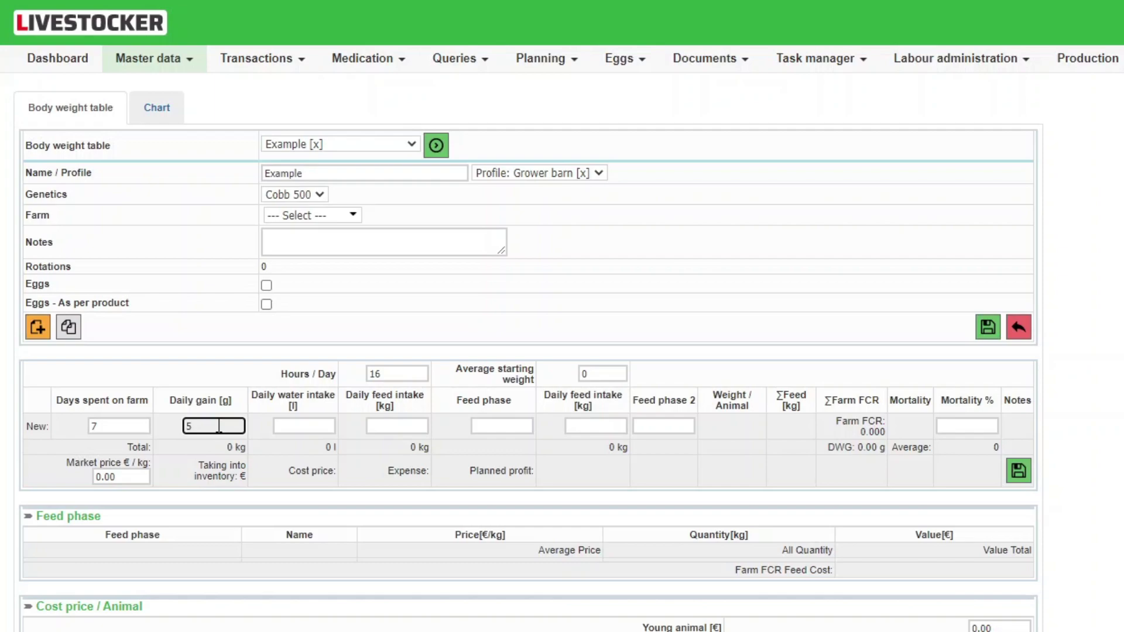
{"action": "left_click", "coordinate": [392, 428]}
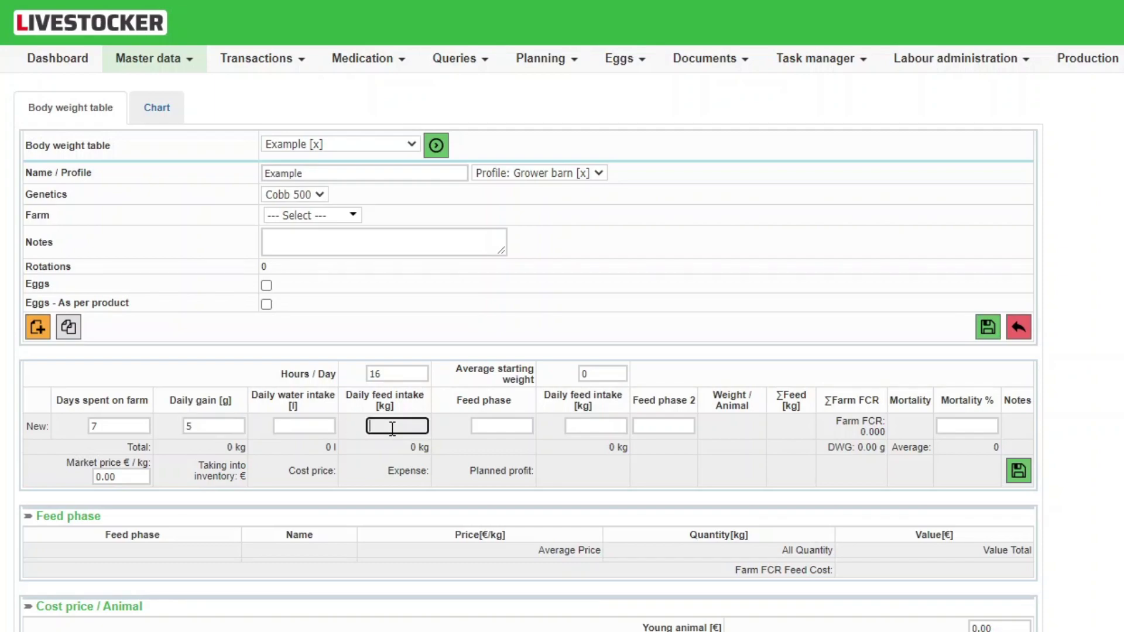
{"action": "type", "text": "0.870"}
Fill the new row's daily water intake 0.2 l, feed phase 1 and mortality 0%.
{"action": "left_click", "coordinate": [322, 424]}
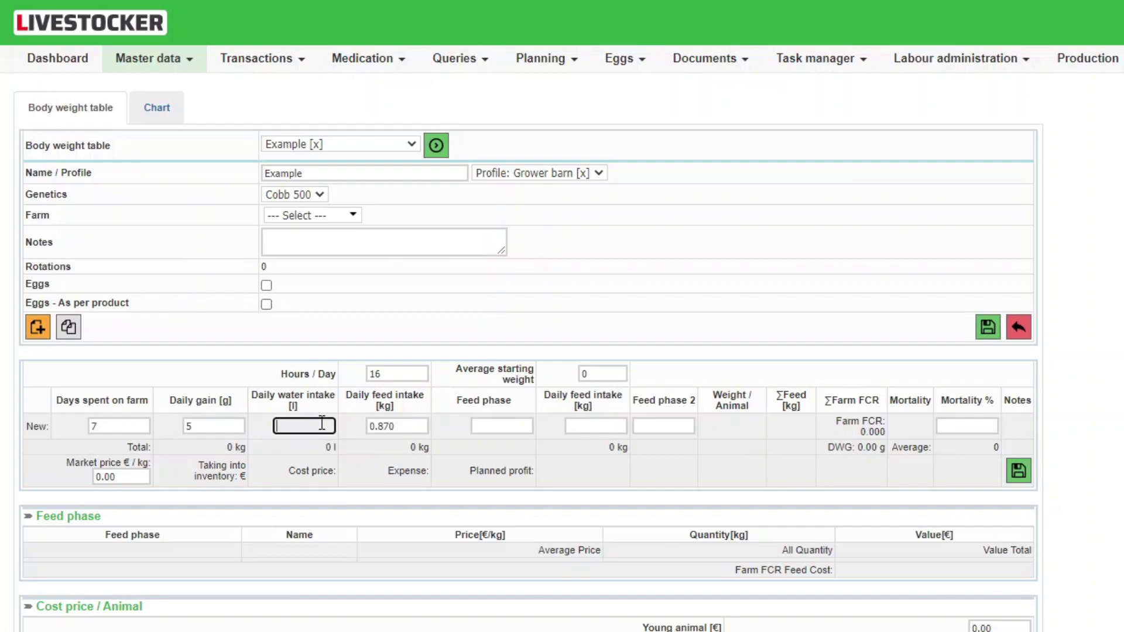
{"action": "type", "text": "0.2"}
{"action": "left_click", "coordinate": [498, 430]}
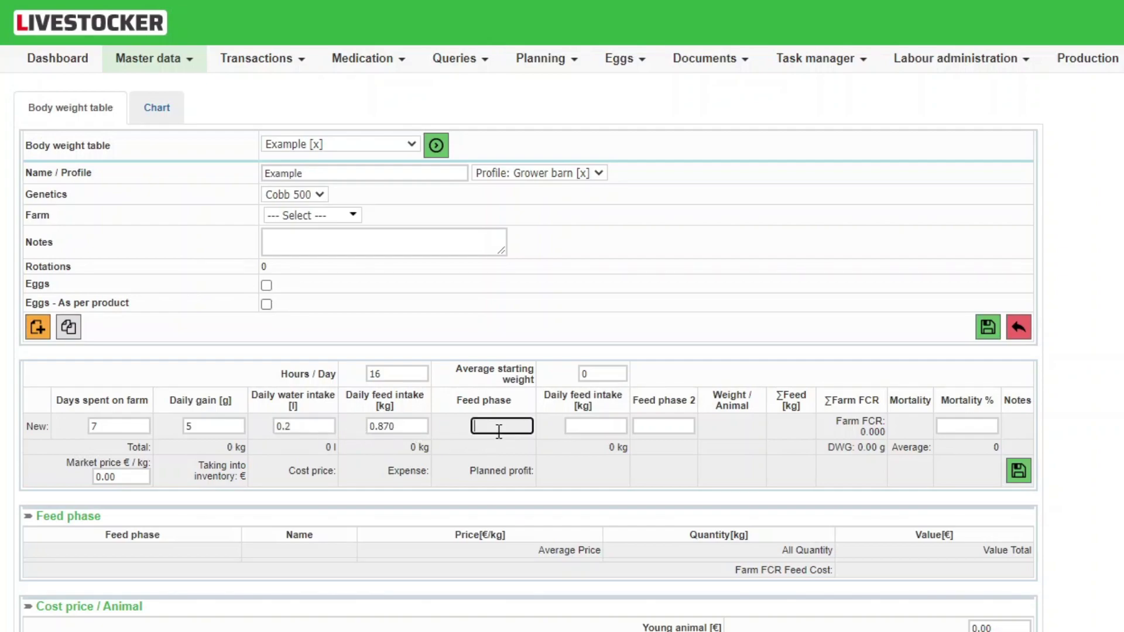
{"action": "type", "text": "1"}
{"action": "left_click", "coordinate": [973, 417]}
{"action": "type", "text": "0"}
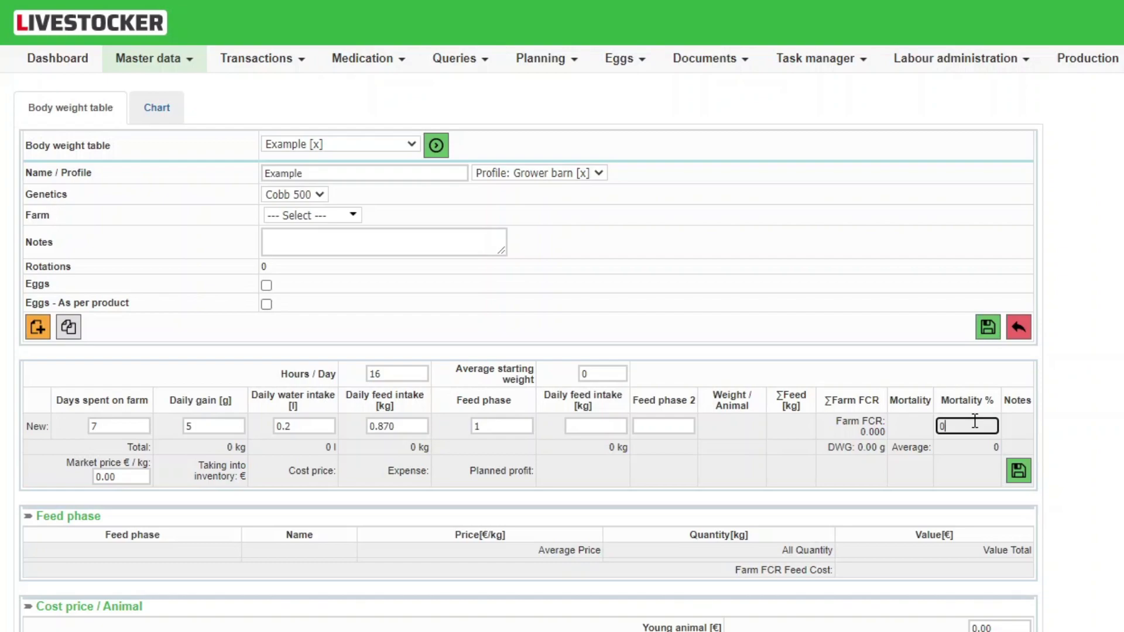
Enable Eggs, save the row as line 1, and set its egg output to 92%.
{"action": "left_click", "coordinate": [268, 287]}
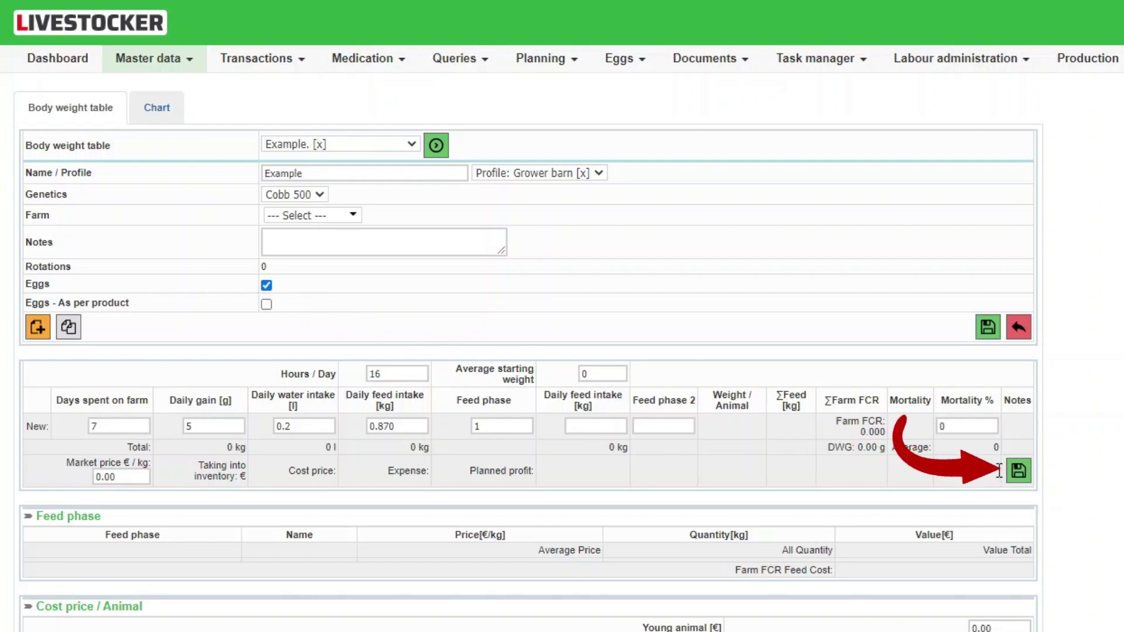
{"action": "left_click", "coordinate": [1019, 471]}
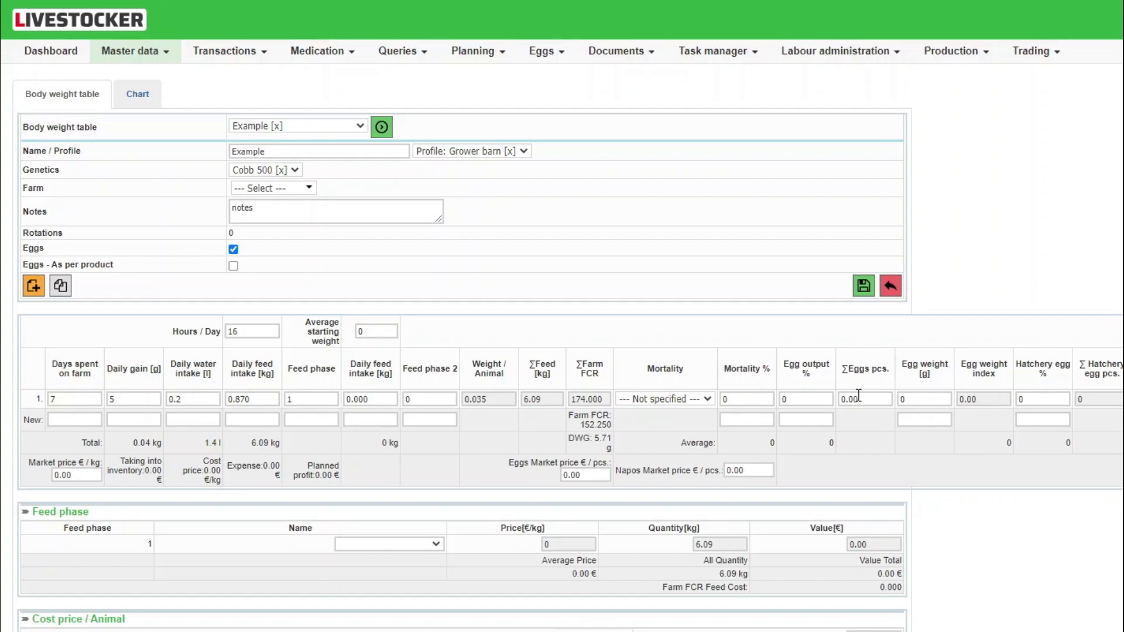
{"action": "left_click", "coordinate": [828, 400]}
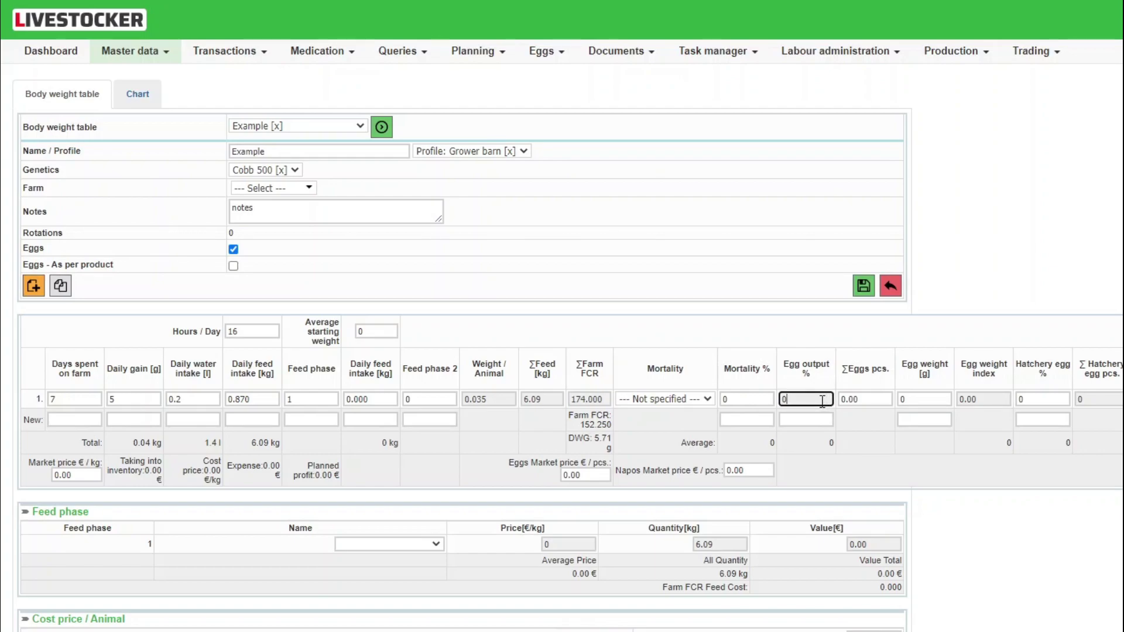
{"action": "key", "text": "BackSpace"}
{"action": "type", "text": "92"}
{"action": "left_click", "coordinate": [866, 399]}
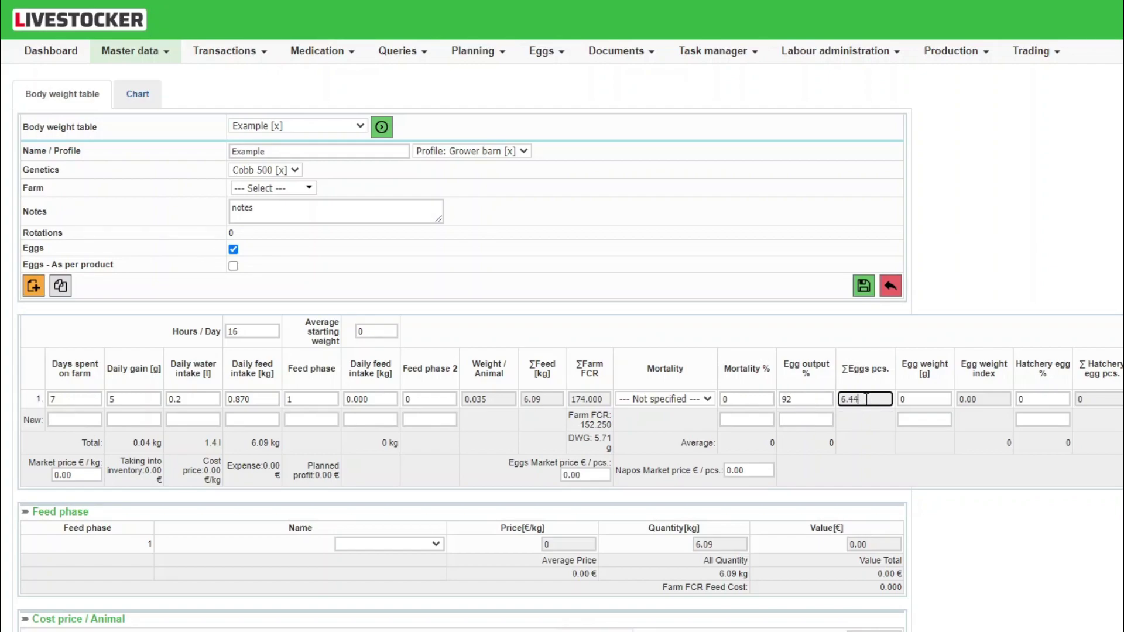
{"action": "left_click", "coordinate": [995, 425]}
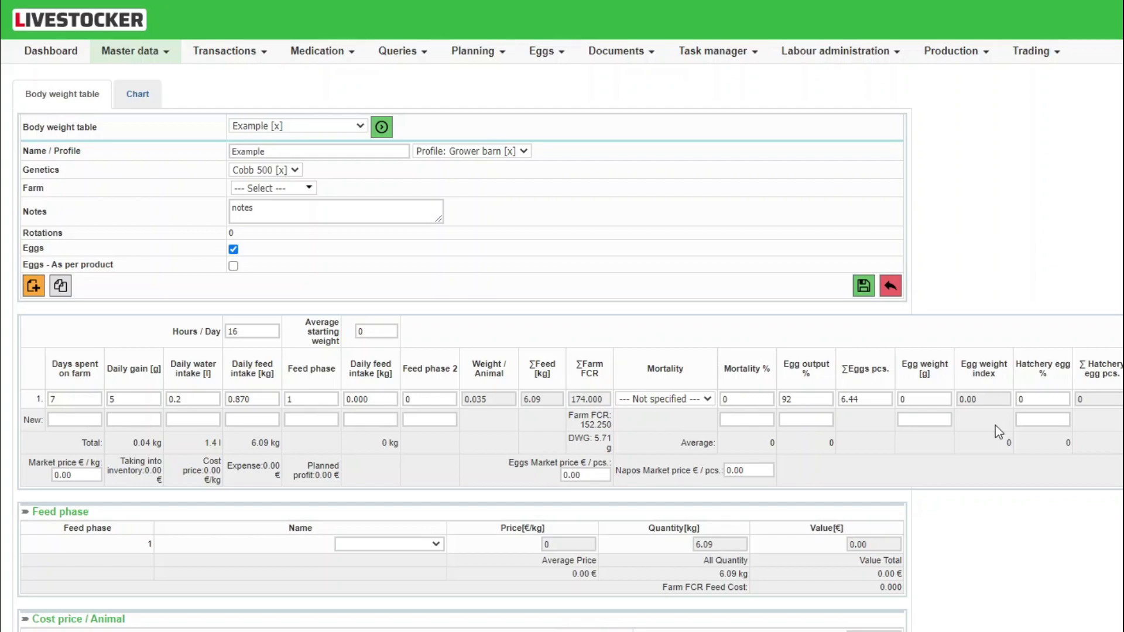
Enable 'Eggs - As per product', save, and check the S, M, L, XL % columns.
{"action": "left_click", "coordinate": [234, 267]}
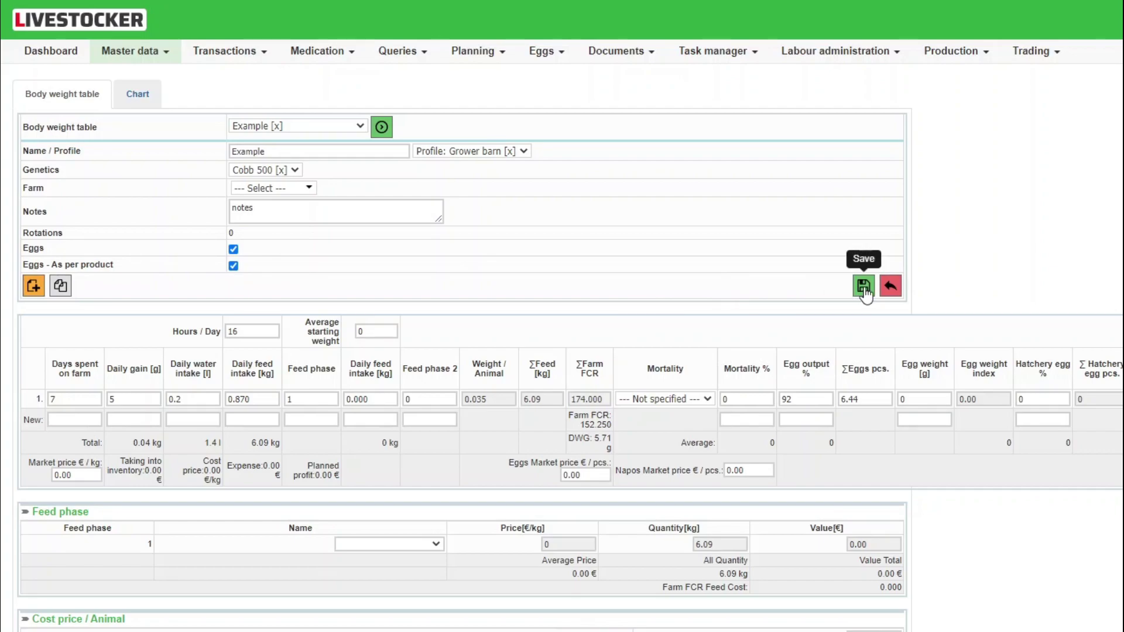
{"action": "left_click", "coordinate": [864, 288]}
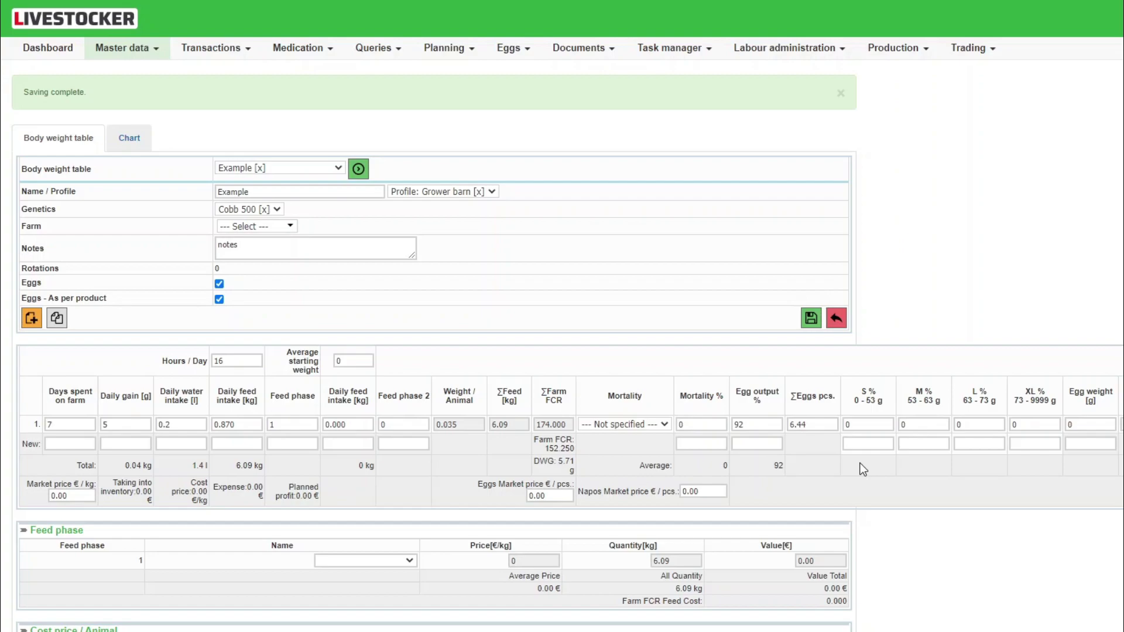
{"action": "left_click", "coordinate": [865, 425]}
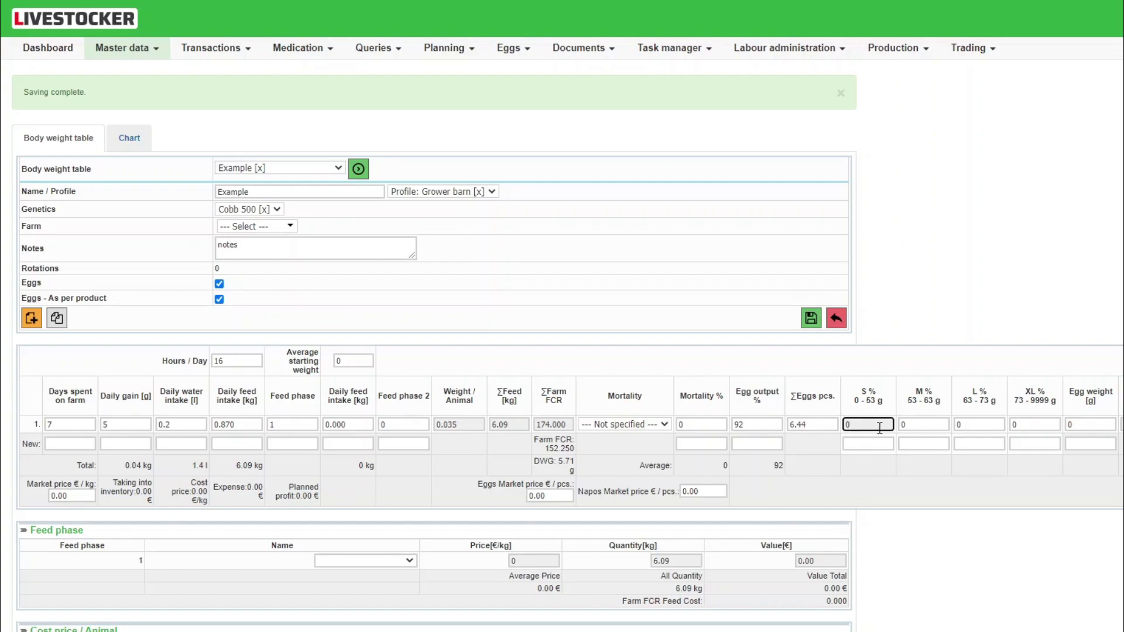
{"action": "left_click", "coordinate": [903, 427]}
{"action": "left_click", "coordinate": [998, 429]}
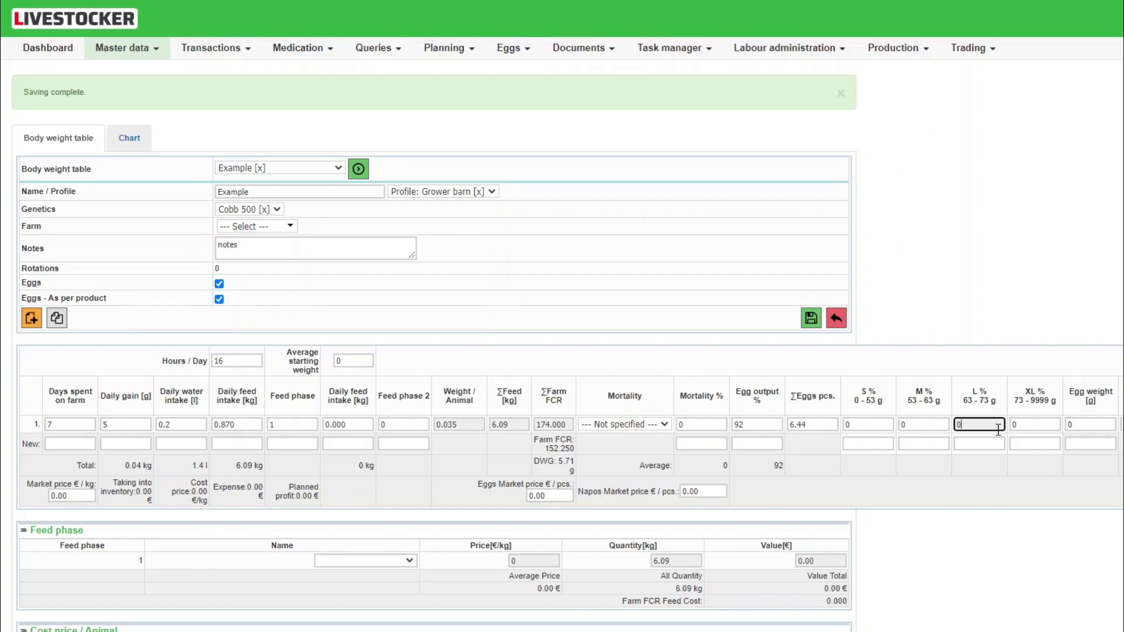
{"action": "left_click", "coordinate": [1030, 426]}
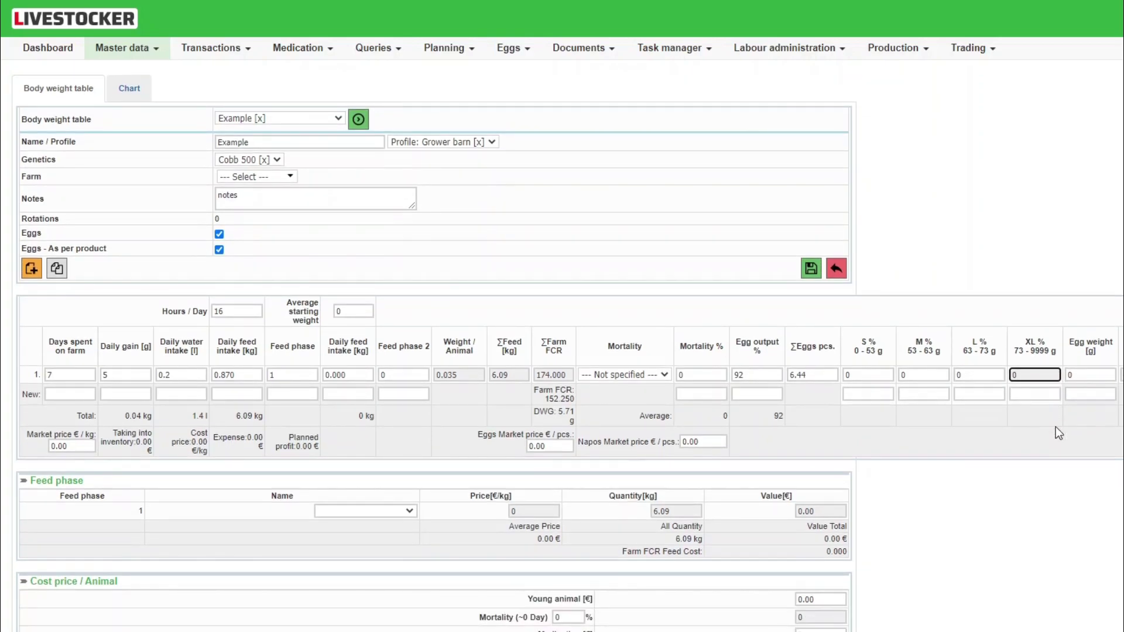
{"action": "left_click", "coordinate": [1055, 426]}
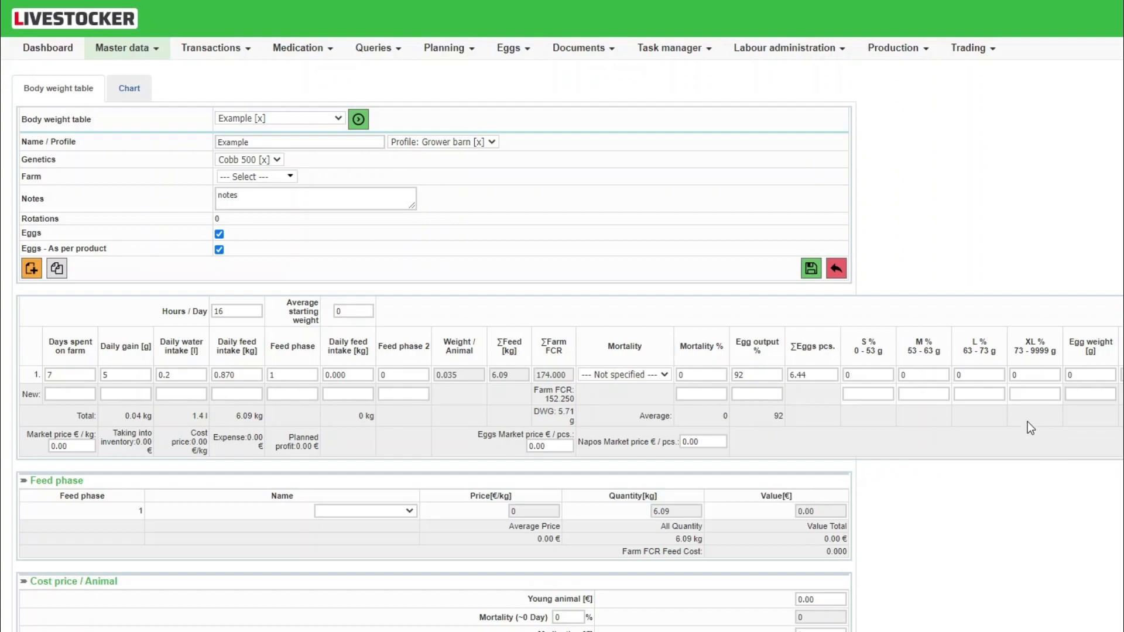
Re-enter 0 as the average starting weight and save the Example table.
{"action": "left_click", "coordinate": [346, 311]}
{"action": "key", "text": "BackSpace"}
{"action": "type", "text": "0"}
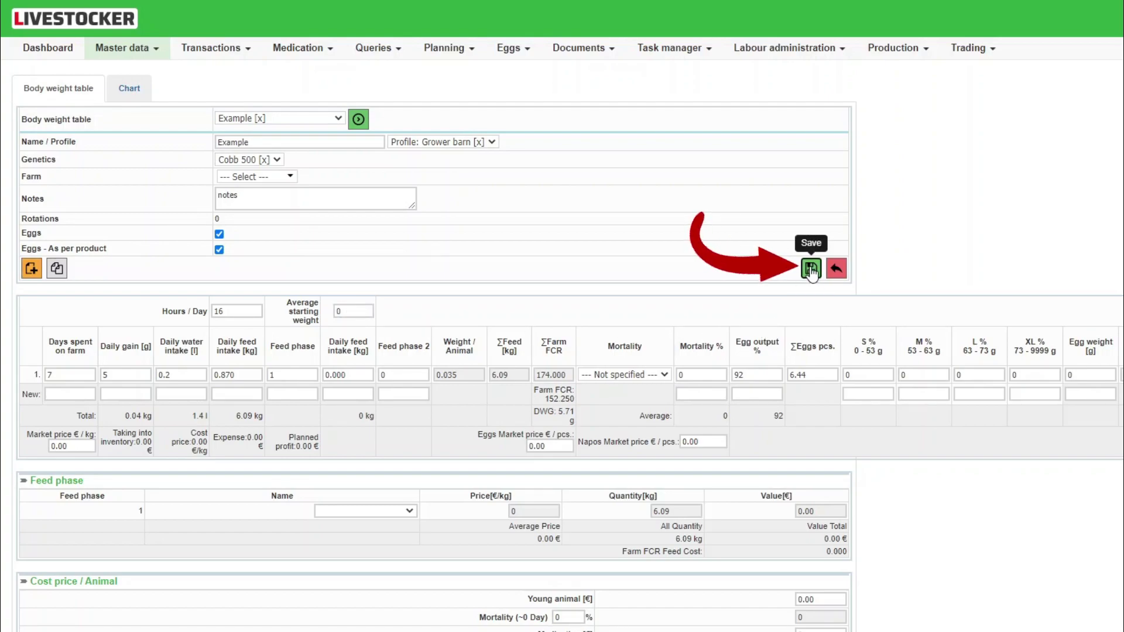
{"action": "left_click", "coordinate": [811, 269]}
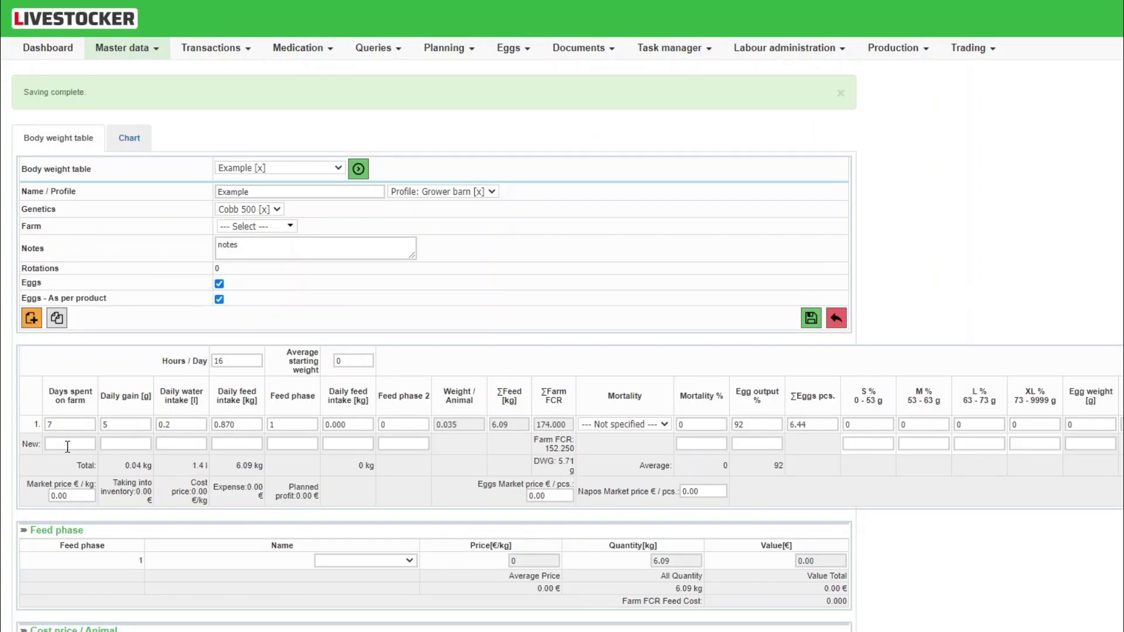